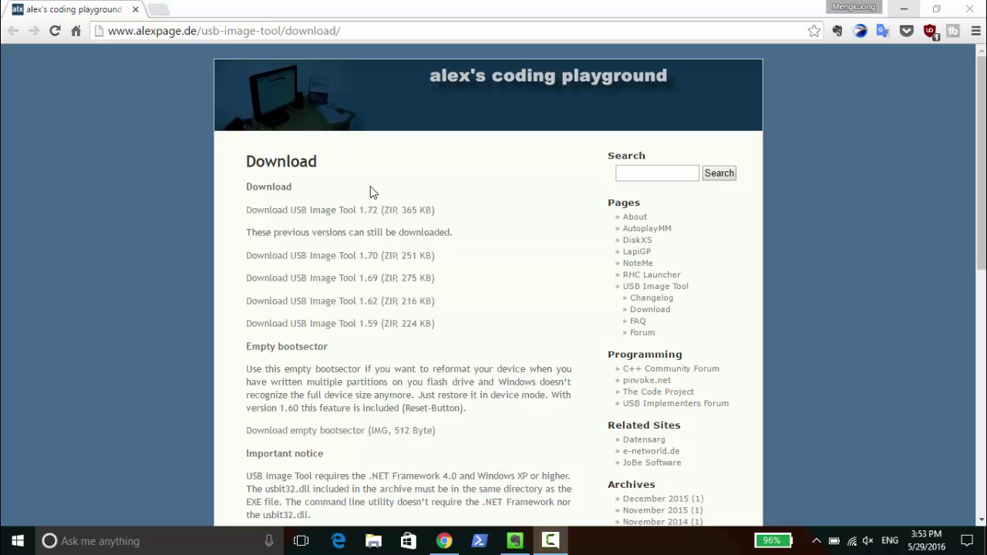
# - Download USB Image Tool version 1.72 in Chrome and save it as usbit.zip
pyautogui.click(371, 214)
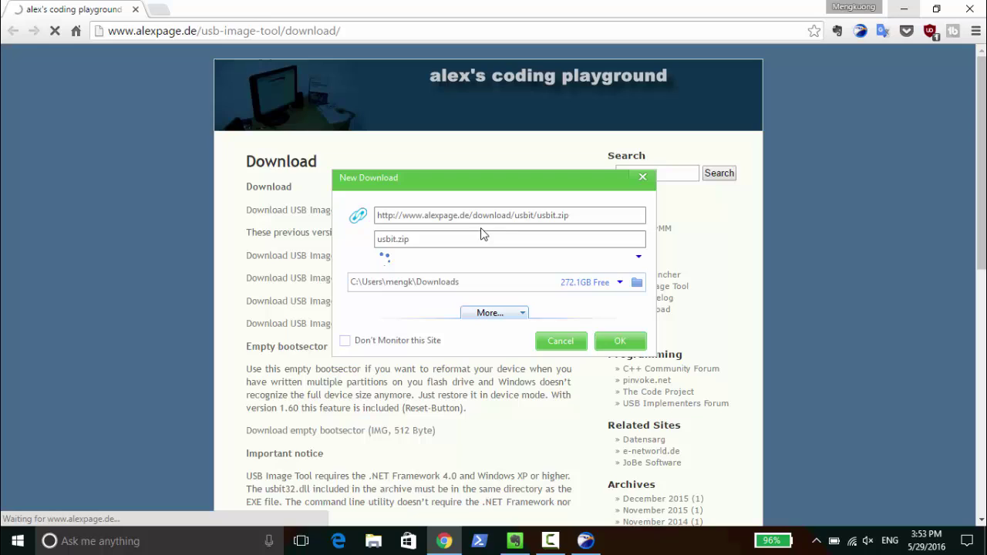
pyautogui.click(620, 343)
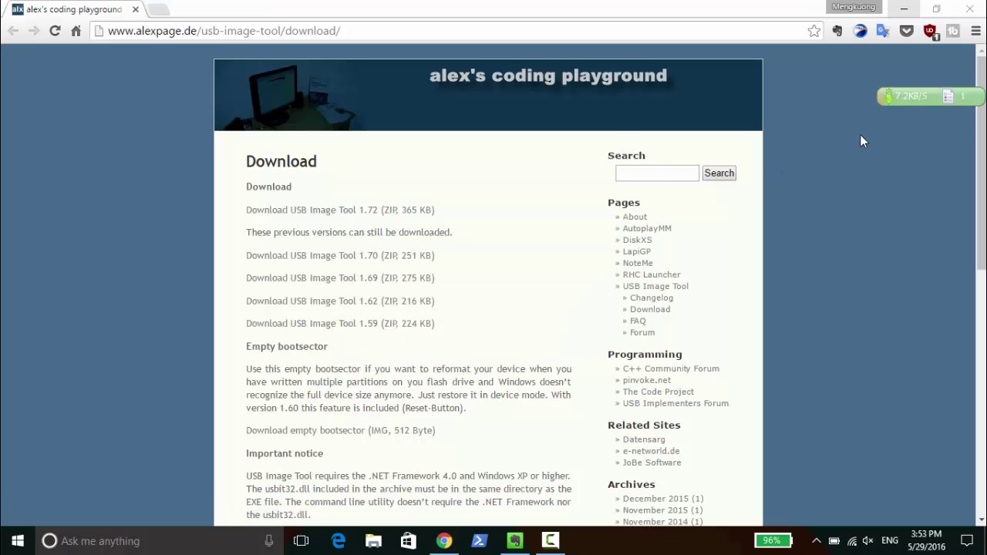
pyautogui.moveTo(829, 105)
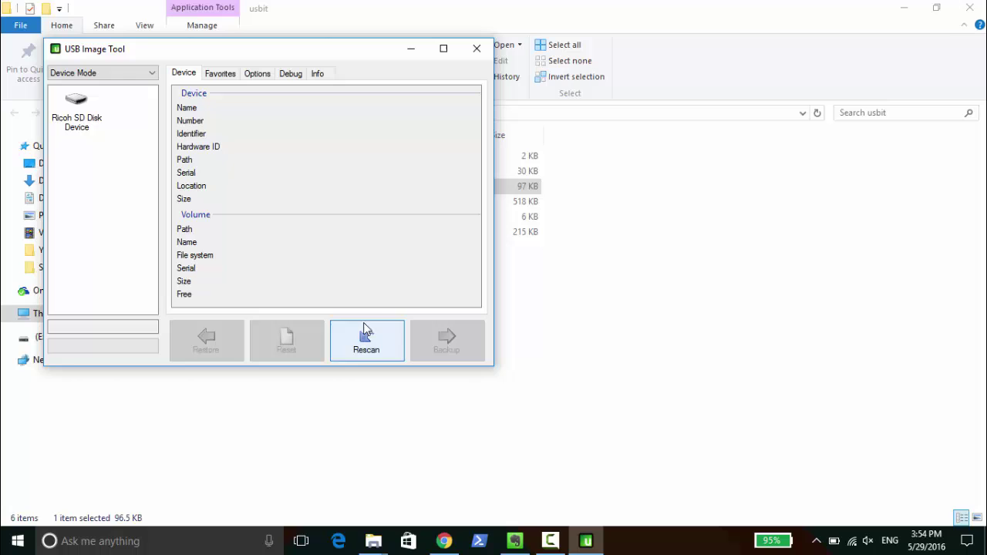
# - Back up the Ricoh SD Disk Device to an image named '4gb Kobo' on the Desktop
pyautogui.moveTo(304, 51); pyautogui.dragTo(486, 144)
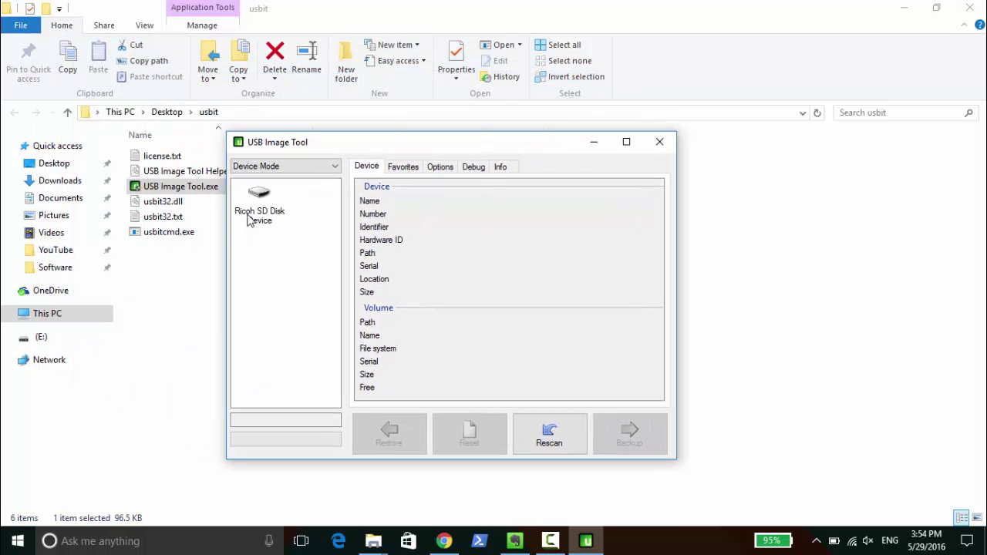
pyautogui.click(271, 200)
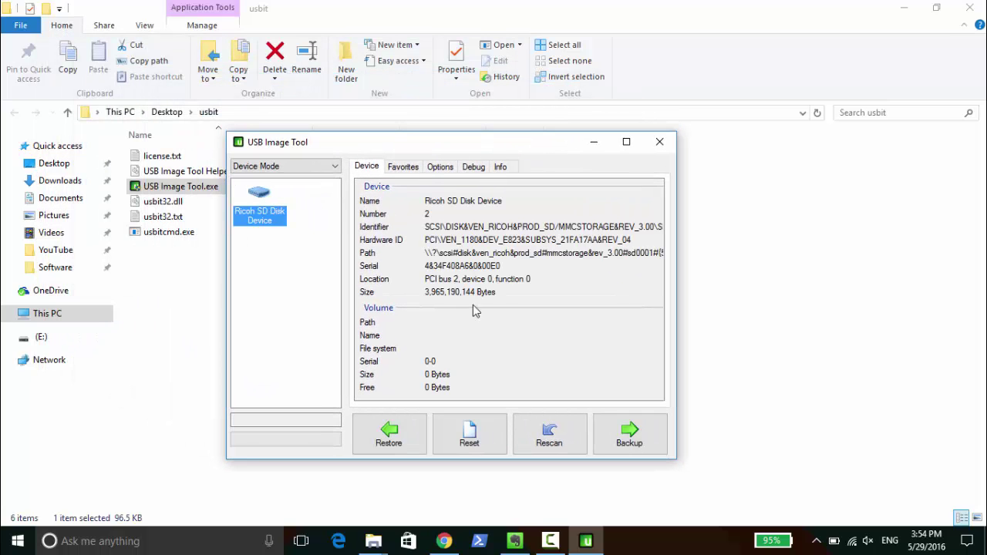
pyautogui.click(646, 439)
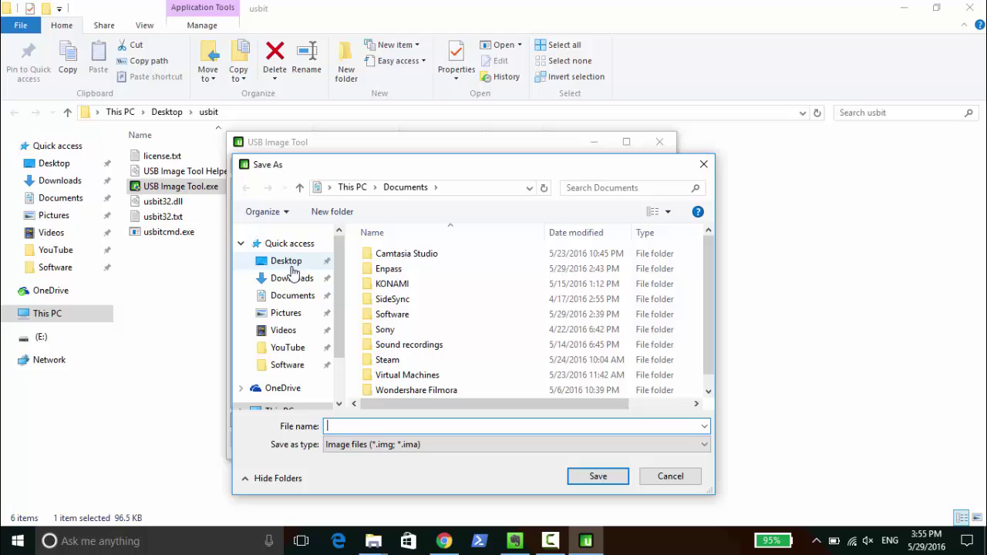
pyautogui.click(284, 261)
pyautogui.click(390, 424)
pyautogui.write('4gb Kobo')
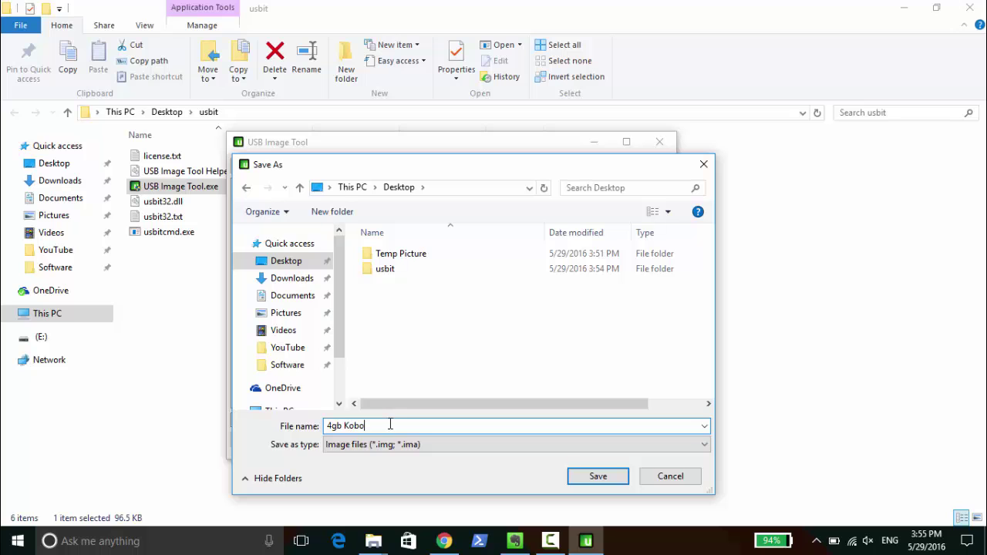
pyautogui.click(599, 477)
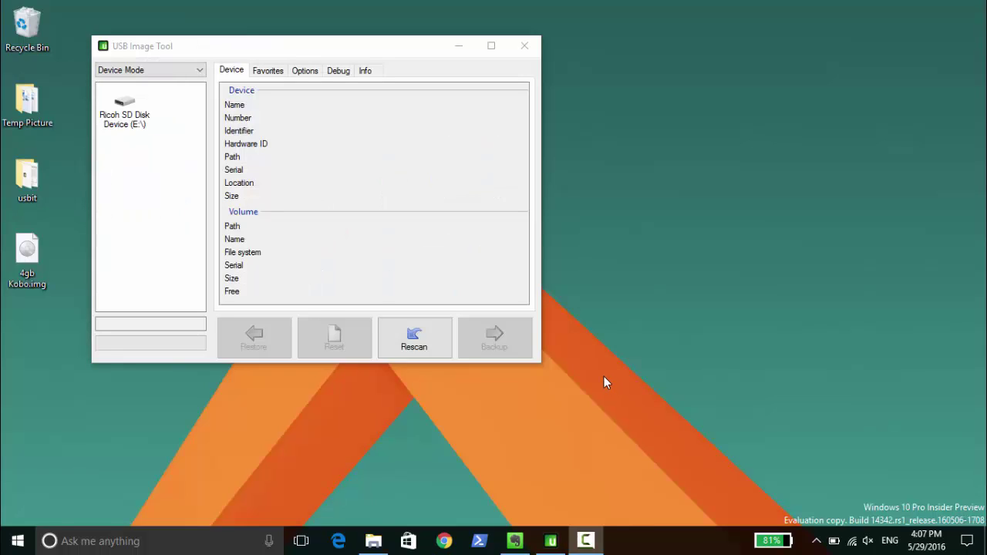
# - Restore '4gb Kobo.img' from the Desktop onto the Ricoh SD Disk Device, confirming the overwrite
pyautogui.click(140, 133)
pyautogui.click(140, 133)
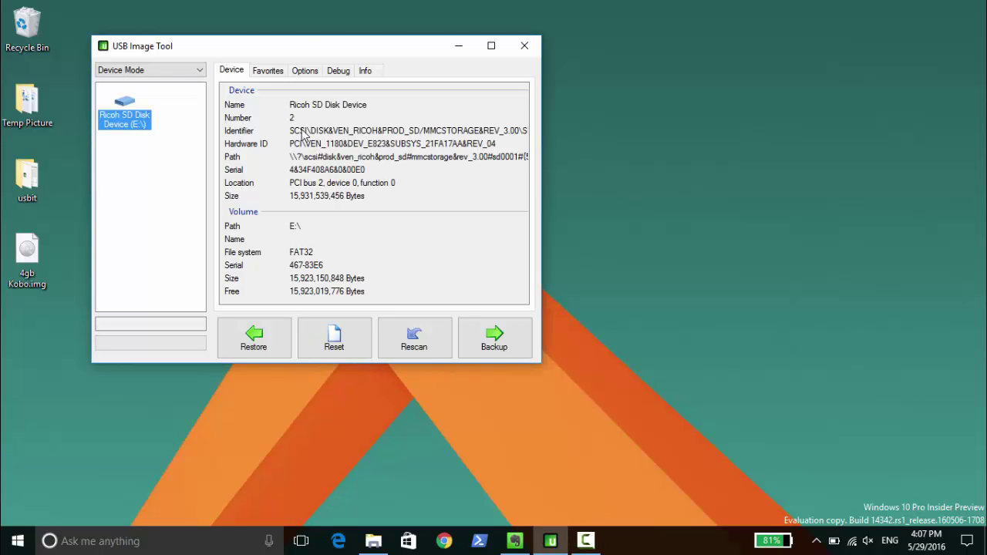
pyautogui.click(282, 355)
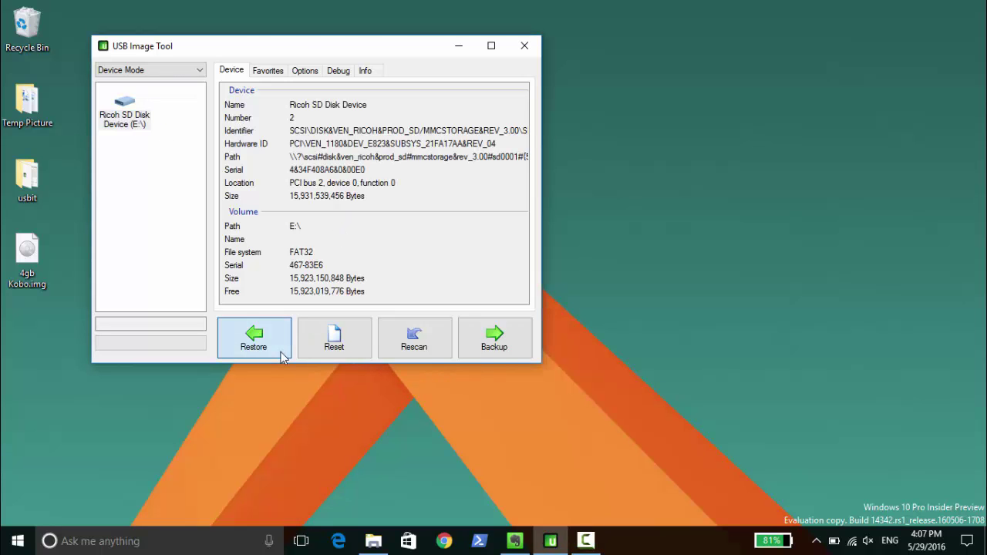
pyautogui.click(278, 191)
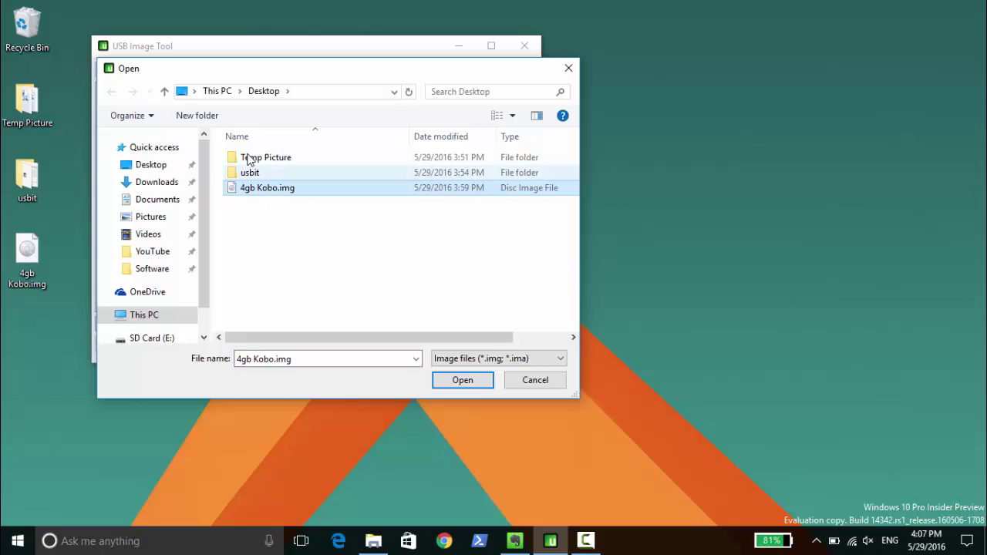
pyautogui.click(465, 383)
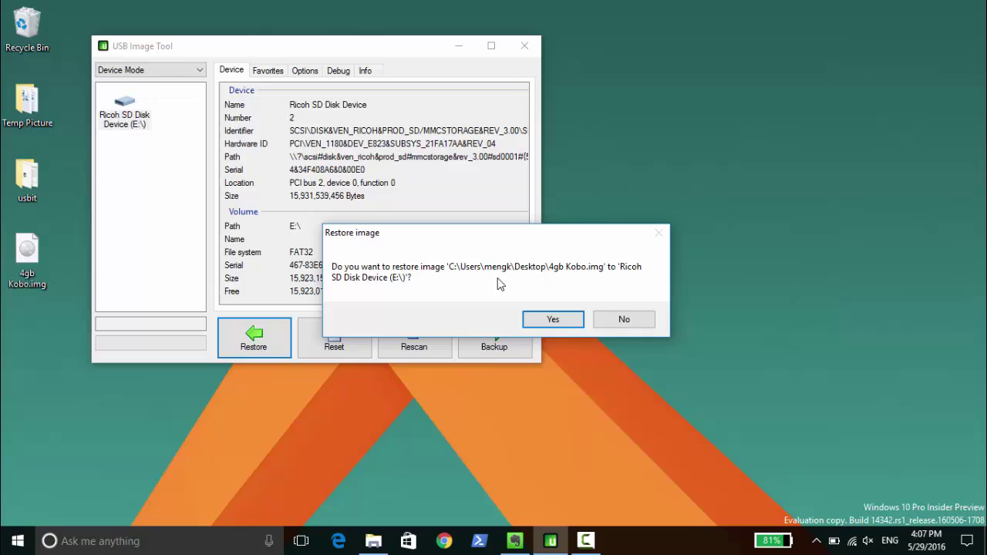
pyautogui.click(552, 322)
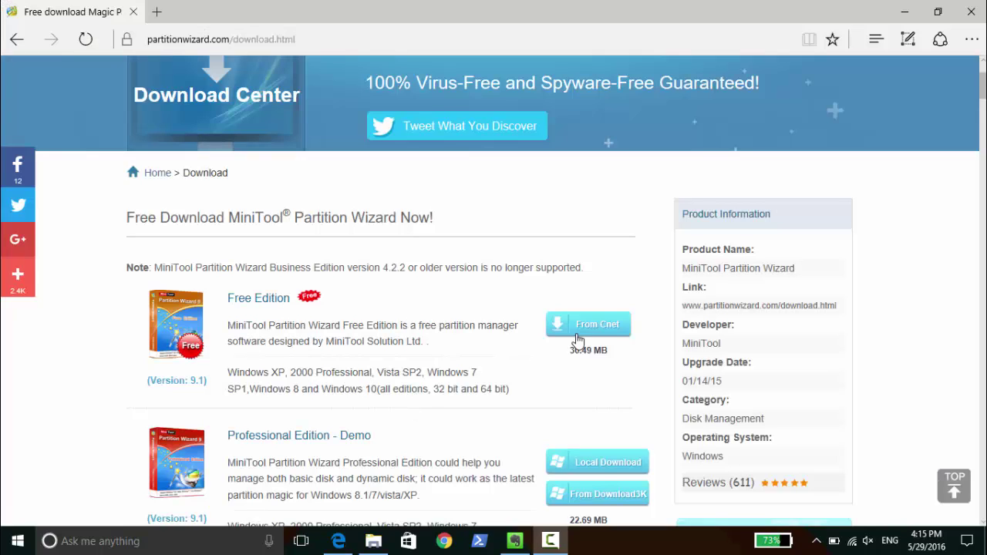
# - Follow the Free Edition's 'From Cnet' link and start the Download Now on Download.com
pyautogui.click(578, 339)
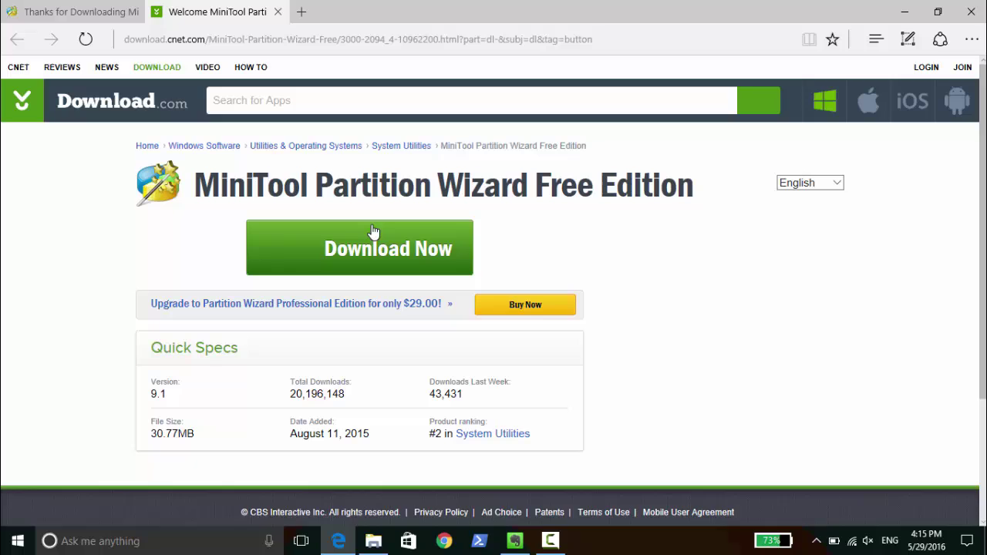
pyautogui.click(407, 248)
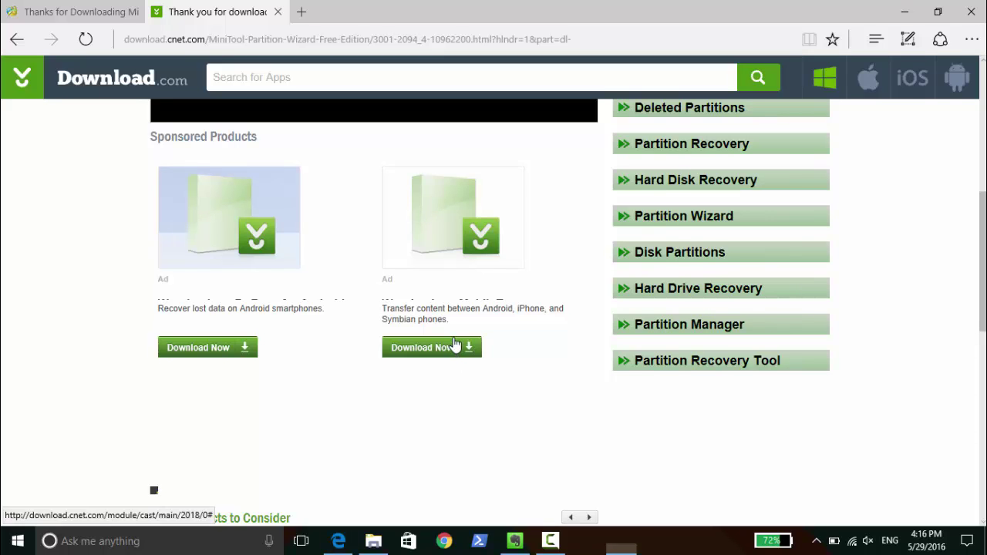
# - Install Partition Wizard Free 9.1 with the default location and launch the application
pyautogui.click(585, 390)
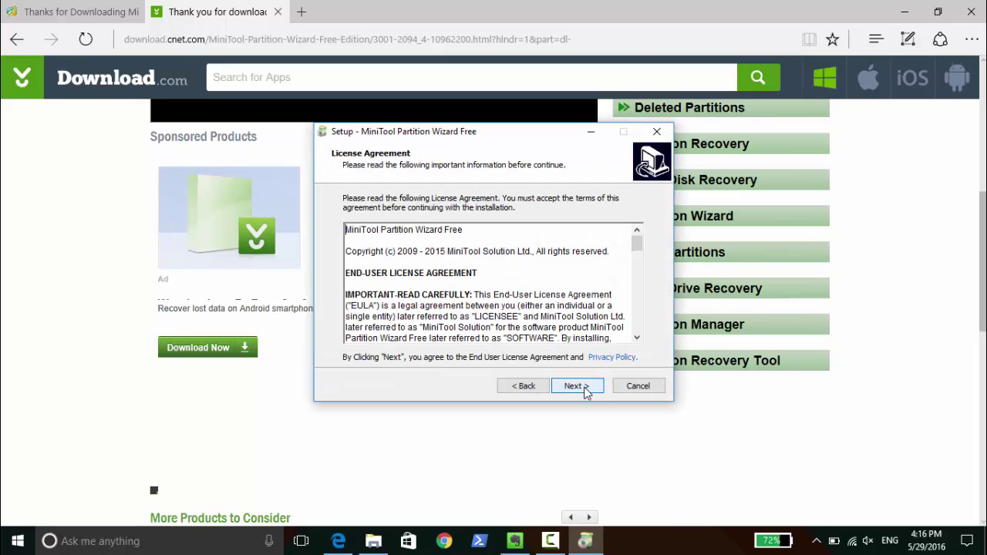
pyautogui.click(585, 390)
pyautogui.click(585, 389)
pyautogui.click(585, 390)
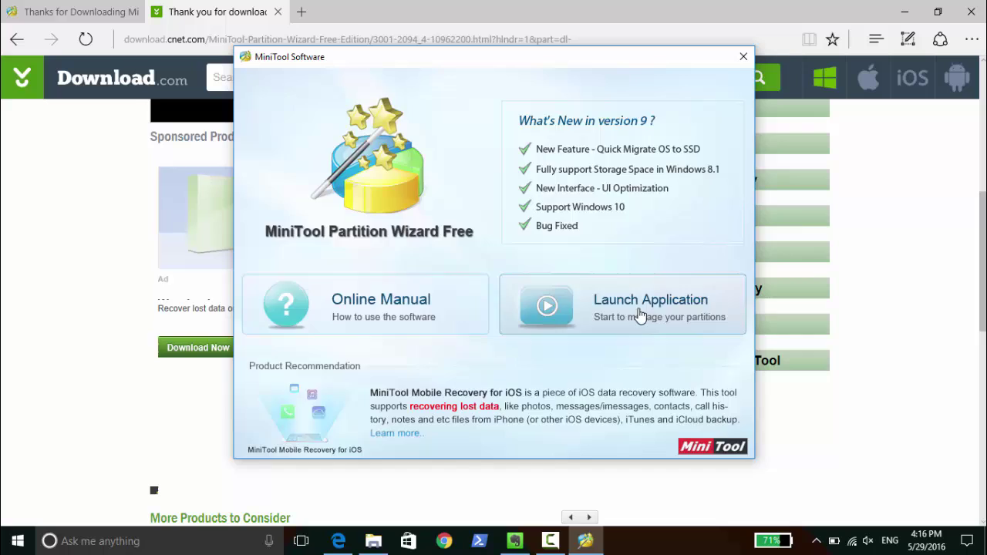
pyautogui.click(639, 313)
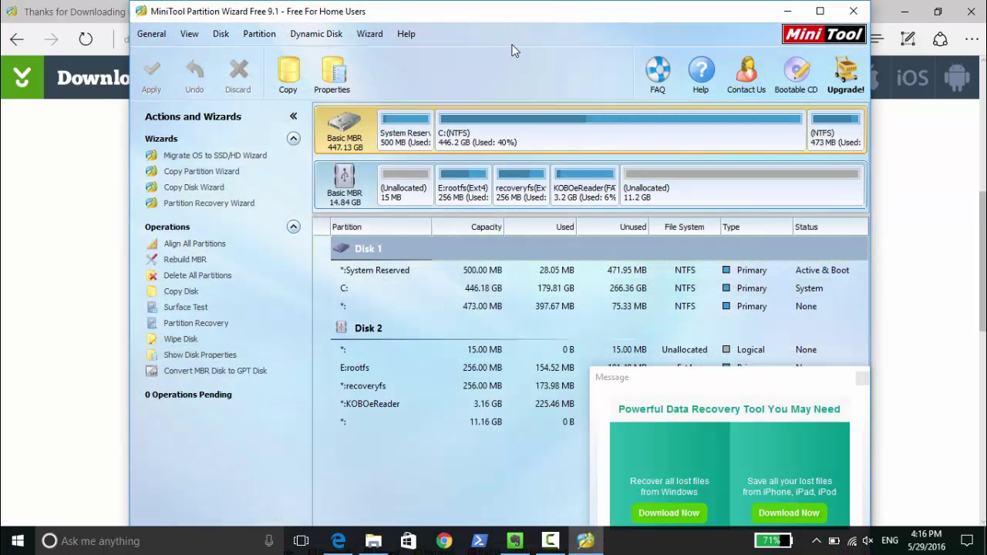
# - Extend the KOBOeReader FAT32 partition by the full 11.16 GB, growing it to 14.32 GB
pyautogui.click(596, 183)
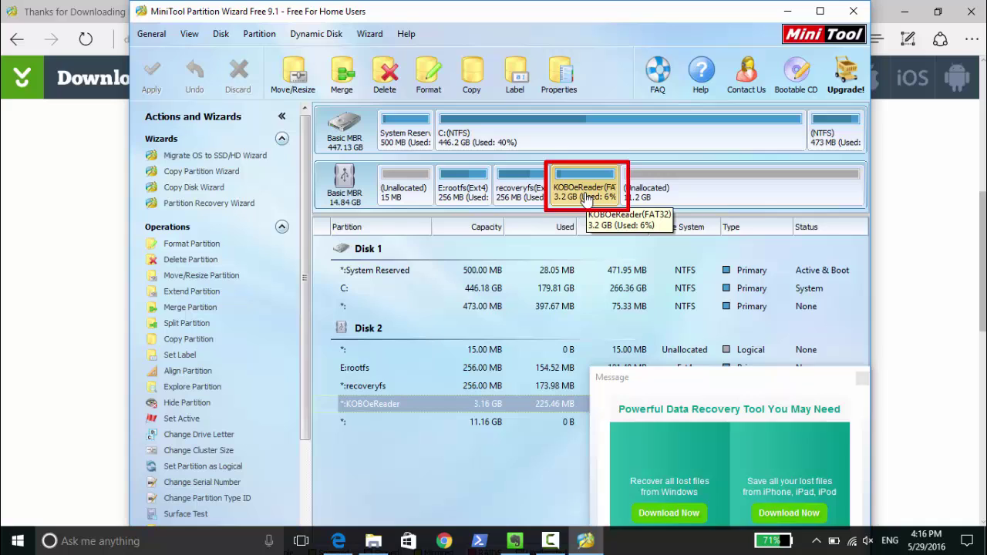
pyautogui.rightClick(584, 176)
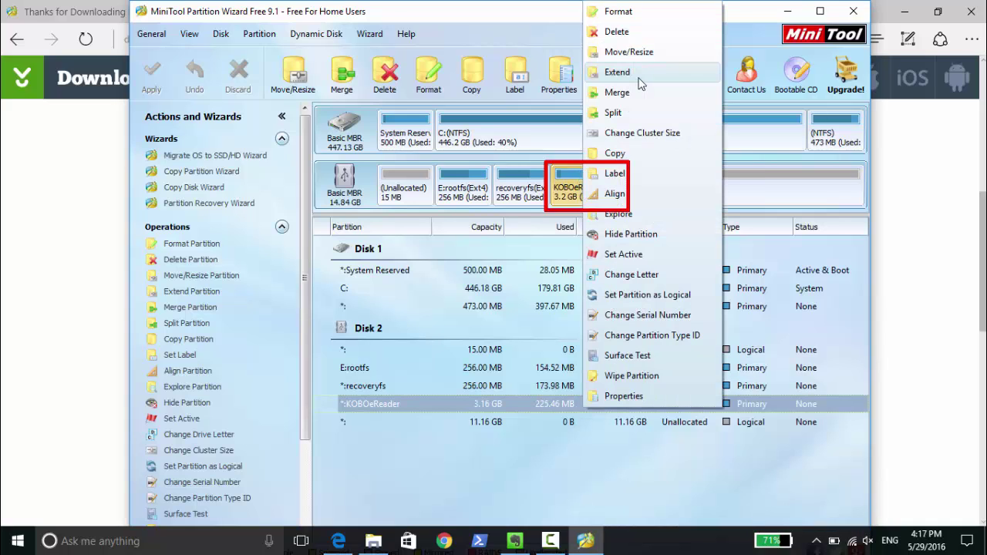
pyautogui.click(638, 77)
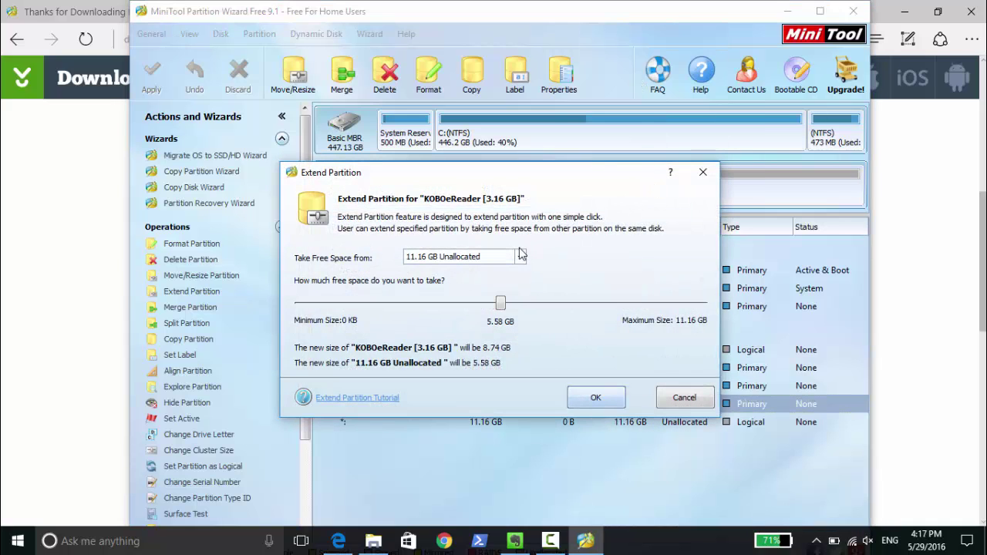
pyautogui.moveTo(501, 303)
pyautogui.mouseDown()
pyautogui.moveTo(698, 304)
pyautogui.moveTo(720, 320)
pyautogui.mouseUp()
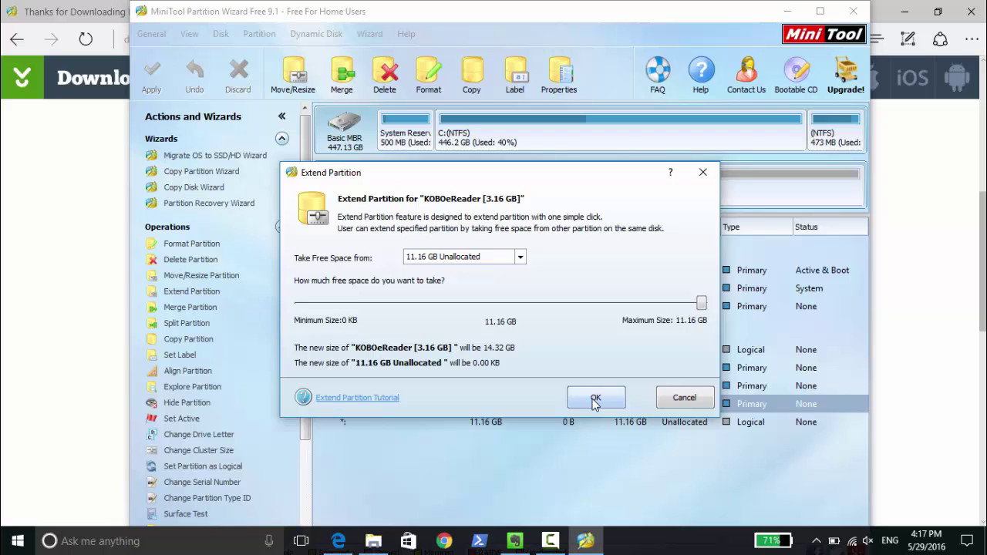
pyautogui.click(594, 399)
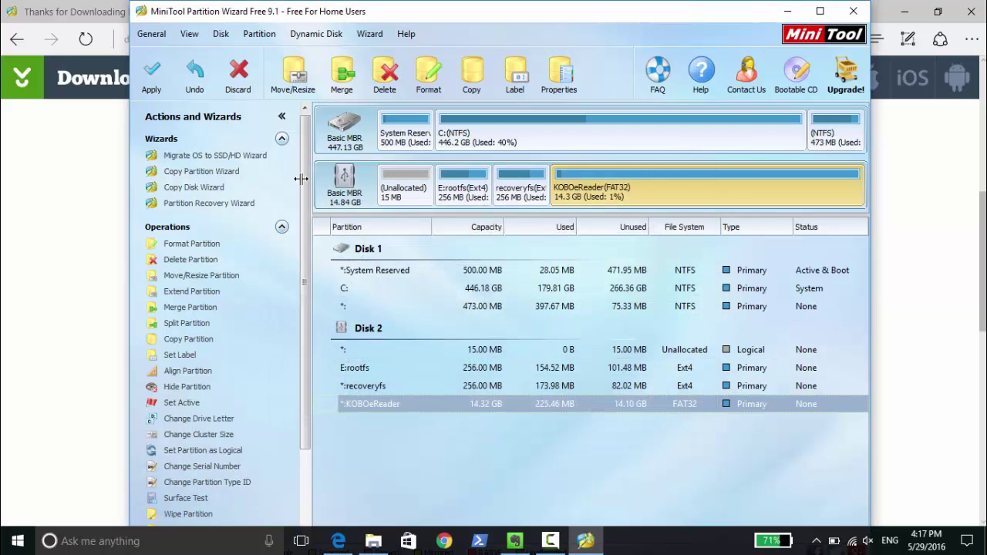
# - Apply the pending KOBOeReader resize, confirm it, and dismiss the success message
pyautogui.click(152, 74)
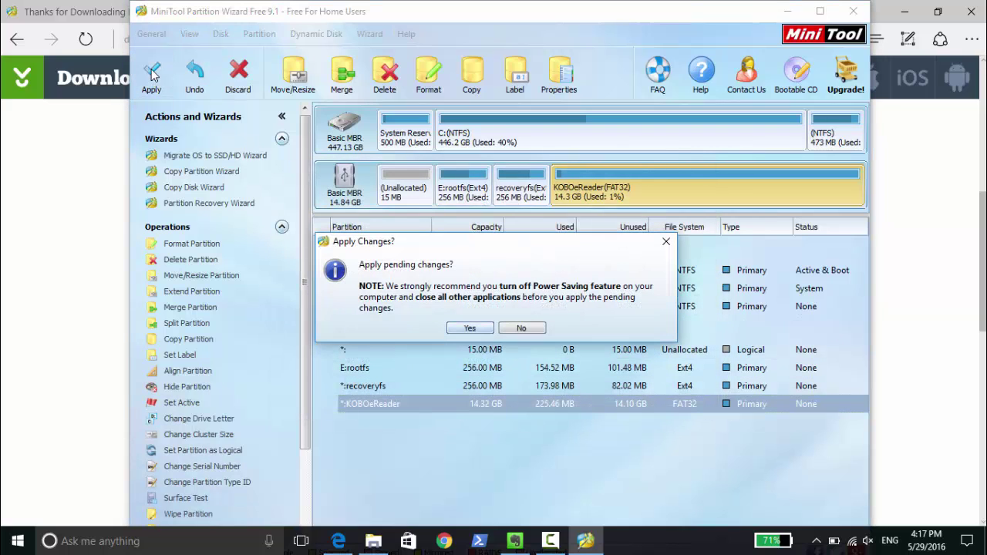
pyautogui.click(471, 330)
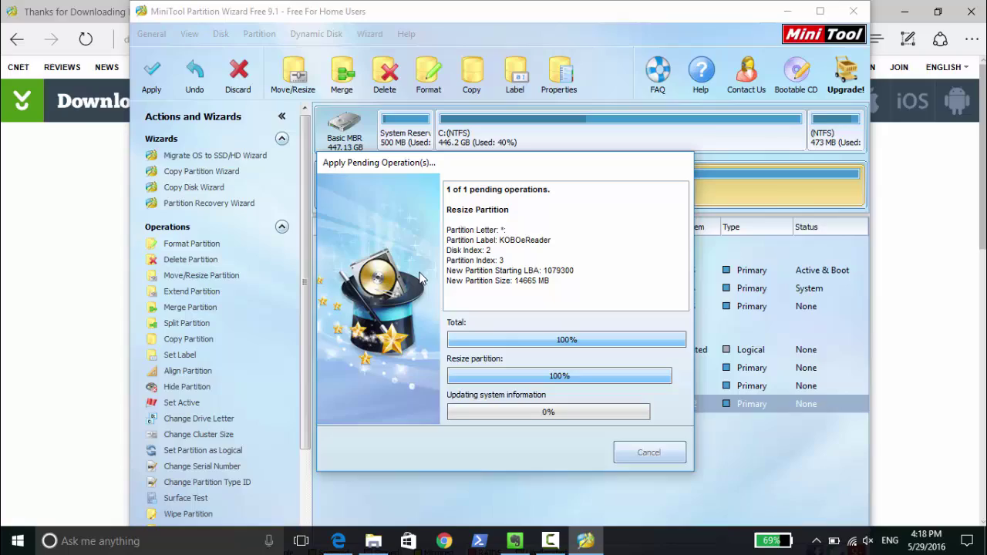
pyautogui.click(500, 310)
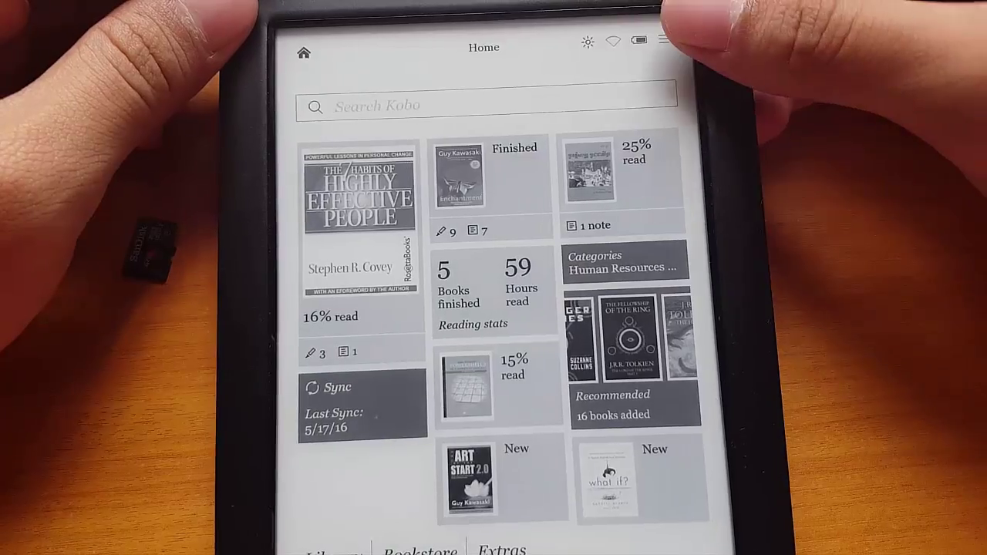
# - Open Settings > Device information on the Kobo to see 14428 MB of 14651 MB available
pyautogui.click(638, 40)
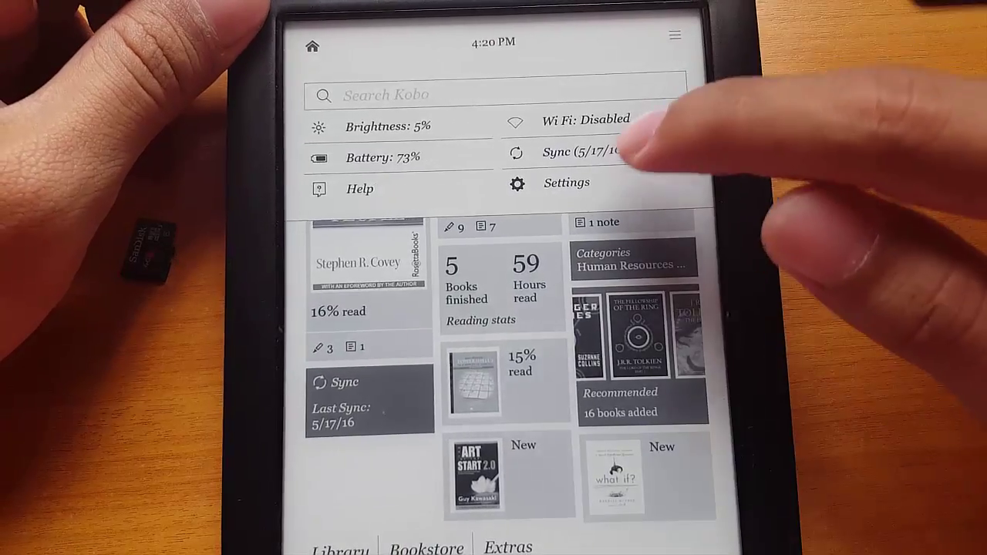
pyautogui.click(594, 181)
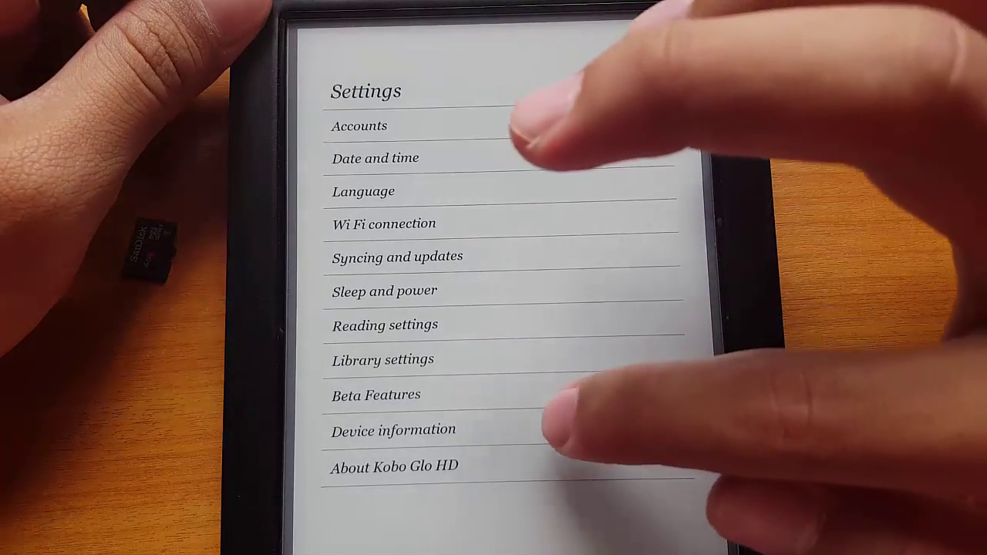
pyautogui.click(557, 429)
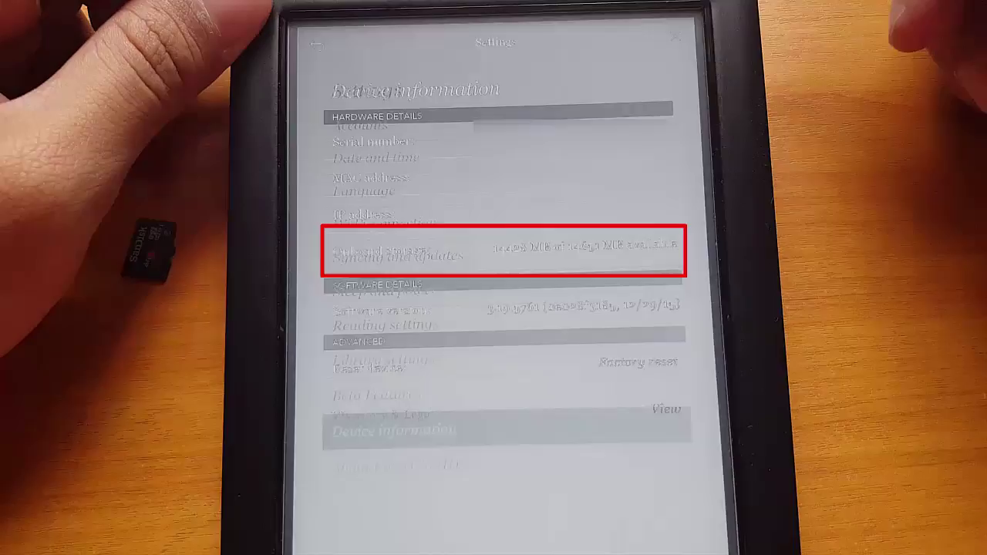